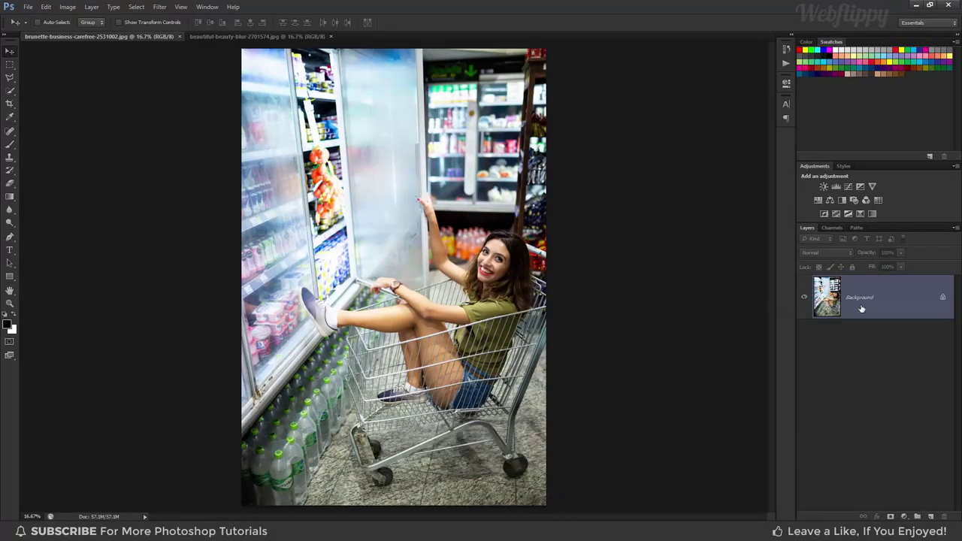
Duplicate the Background as Layer 1 and convert the document to Lab Color without flattening.
key("ctrl+j")
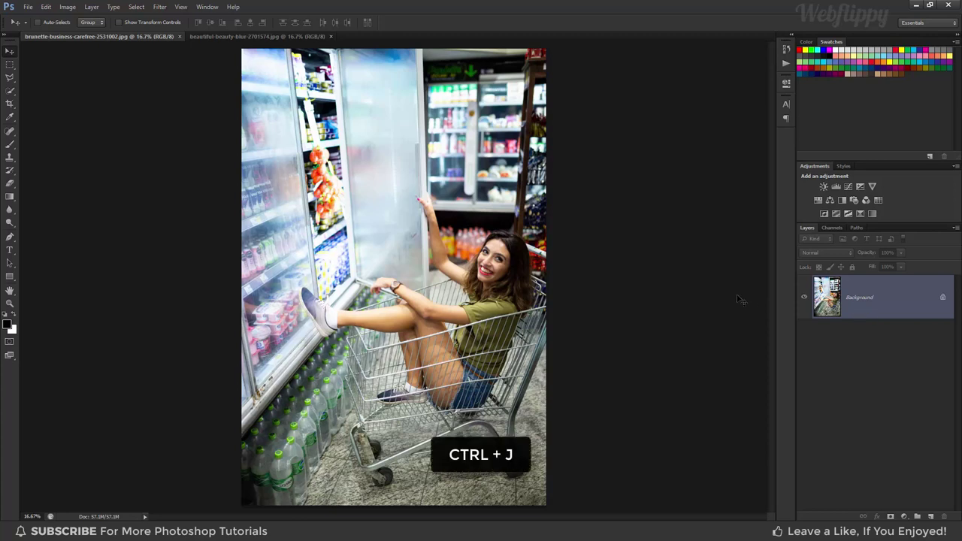
key("ctrl+j")
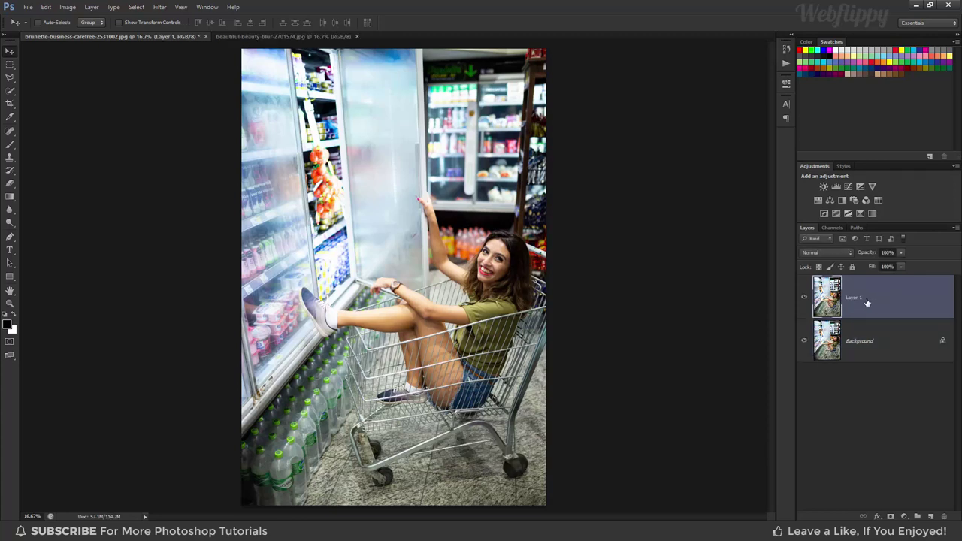
left_click(69, 9)
mouse_move(74, 19)
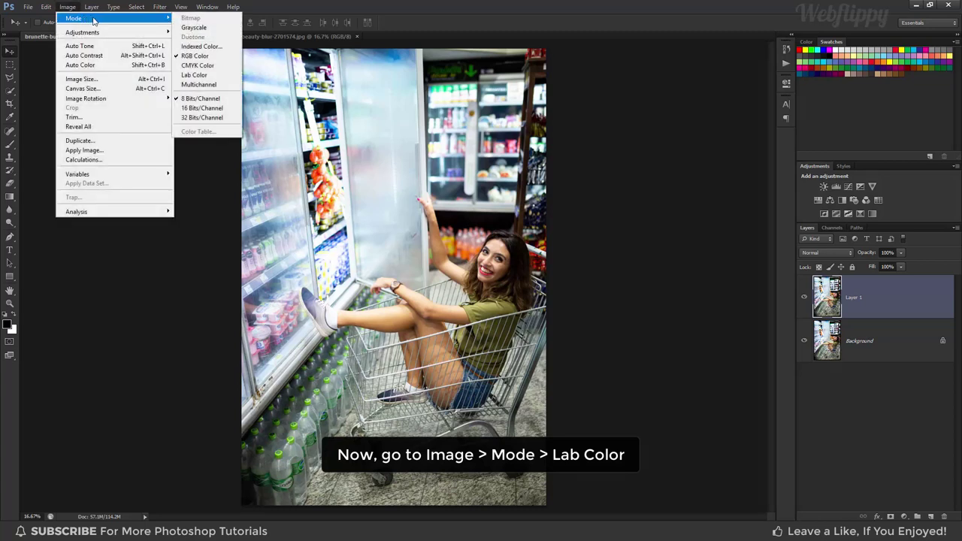
left_click(194, 76)
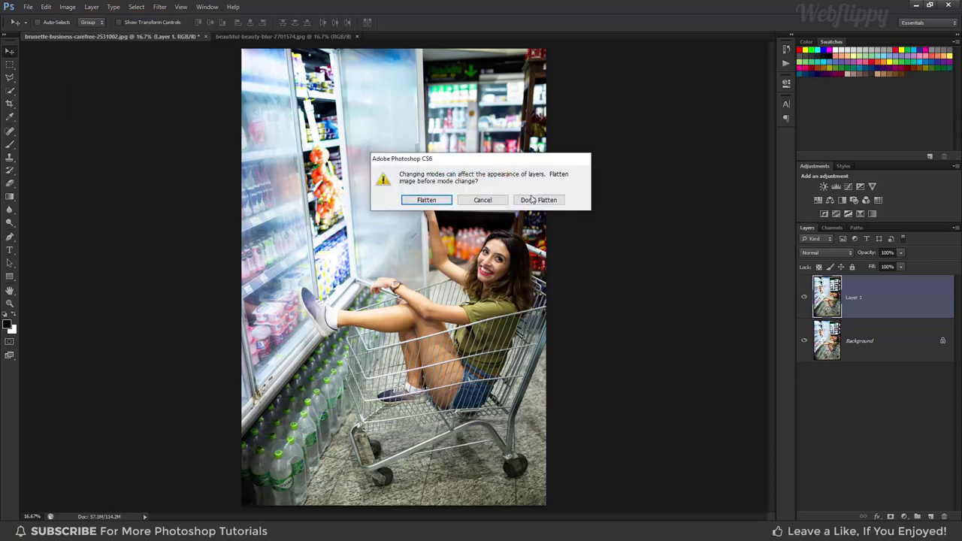
left_click(534, 201)
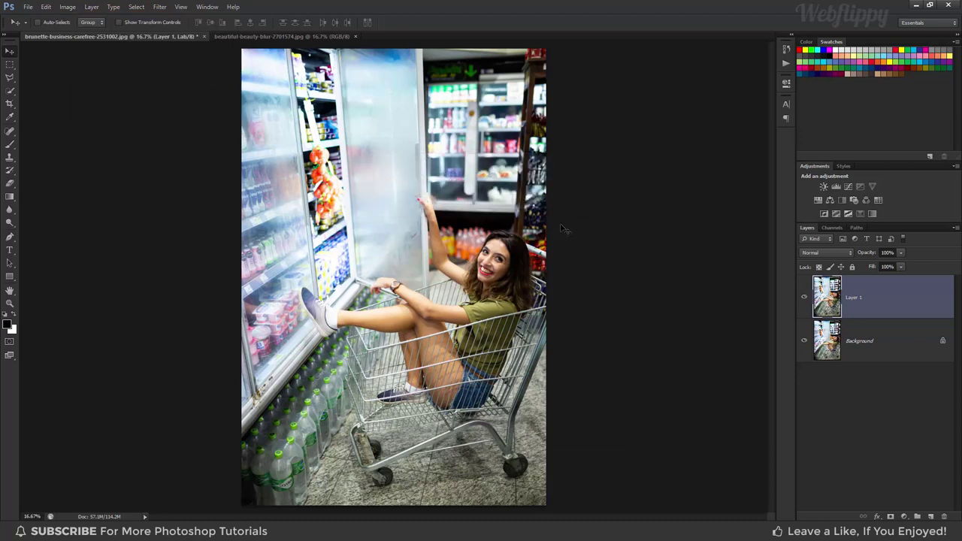
Show the Channels panel and copy the entire a channel of Layer 1.
left_click(214, 9)
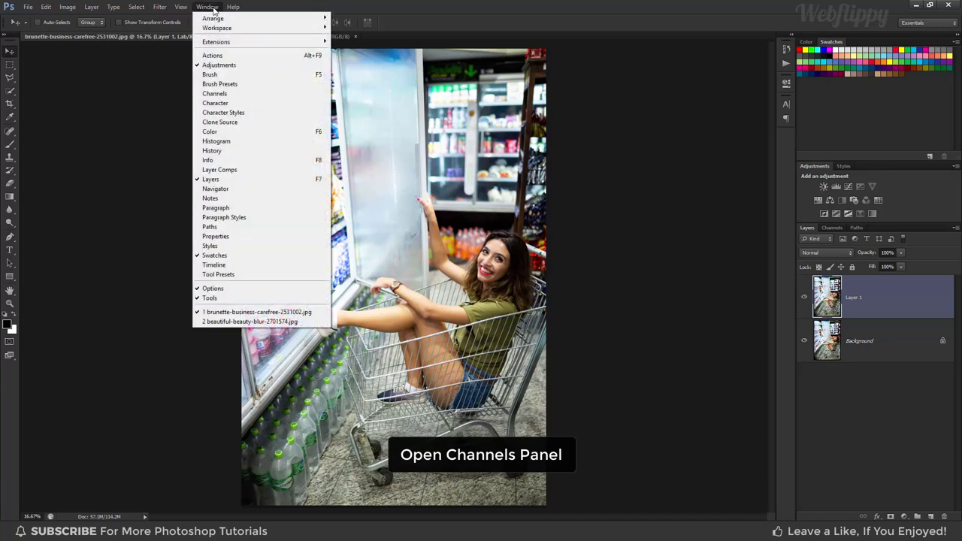
left_click(231, 94)
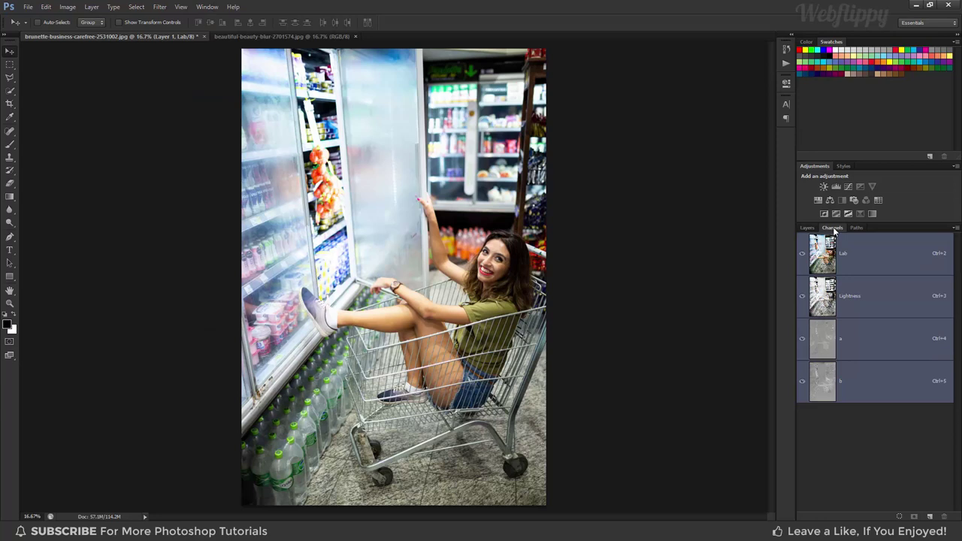
left_click(850, 340)
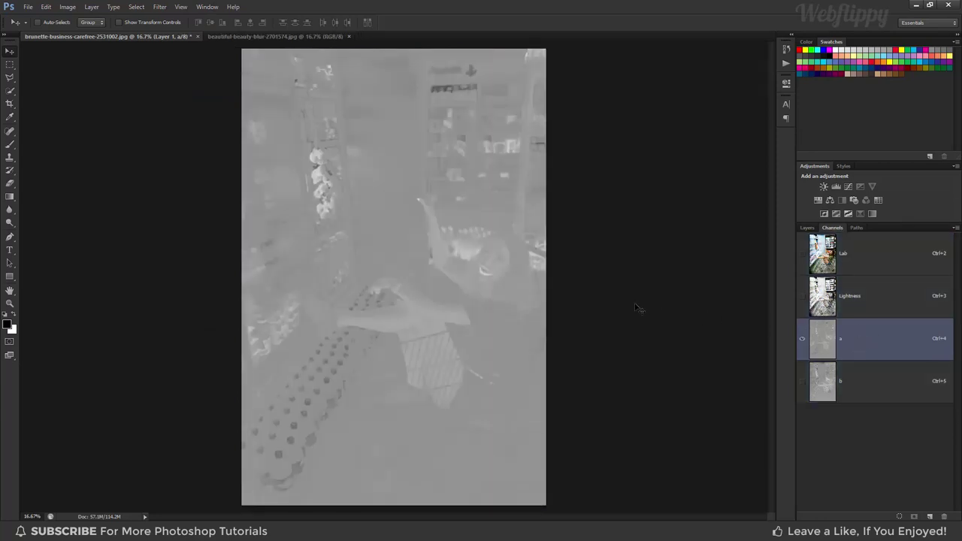
key("ctrl+a")
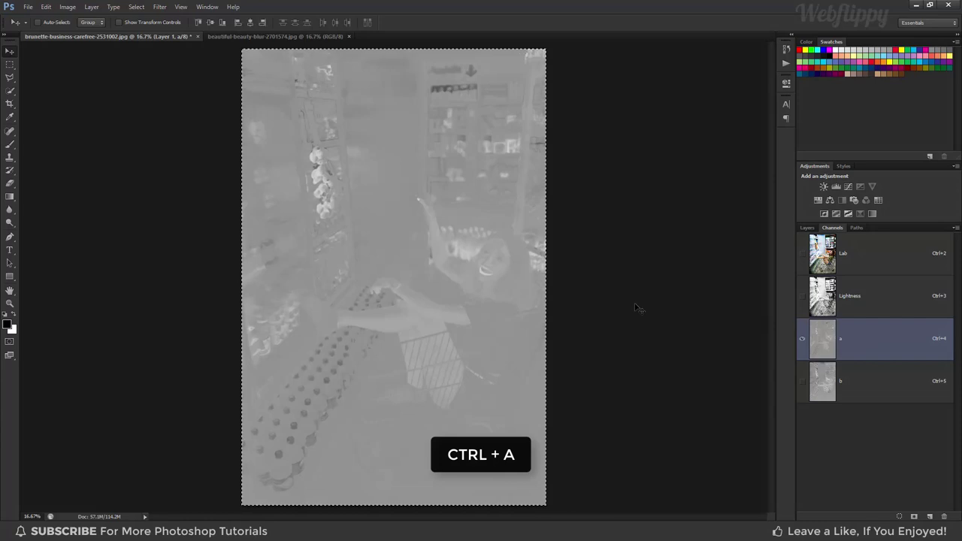
key("ctrl+c")
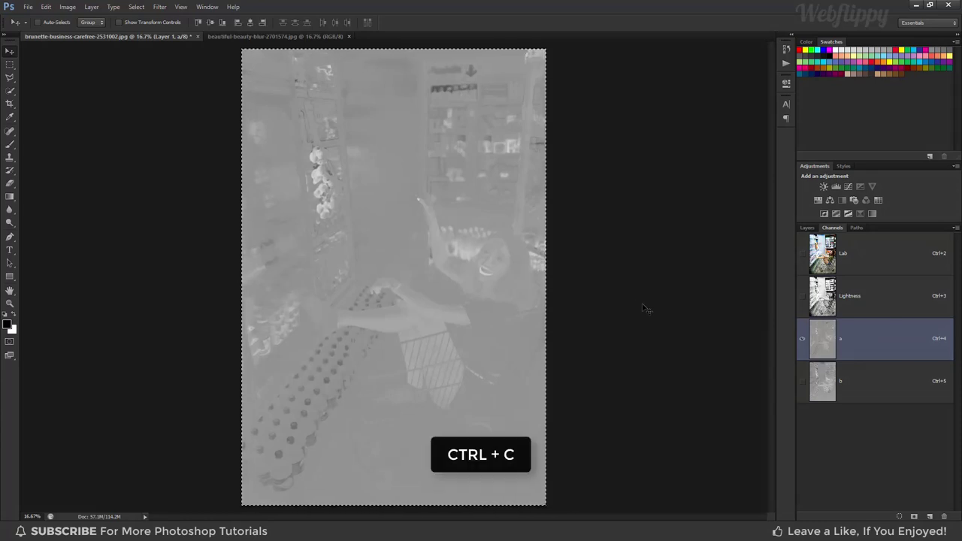
Paste the a channel into the b channel, return to the Lab composite and deselect.
left_click(853, 375)
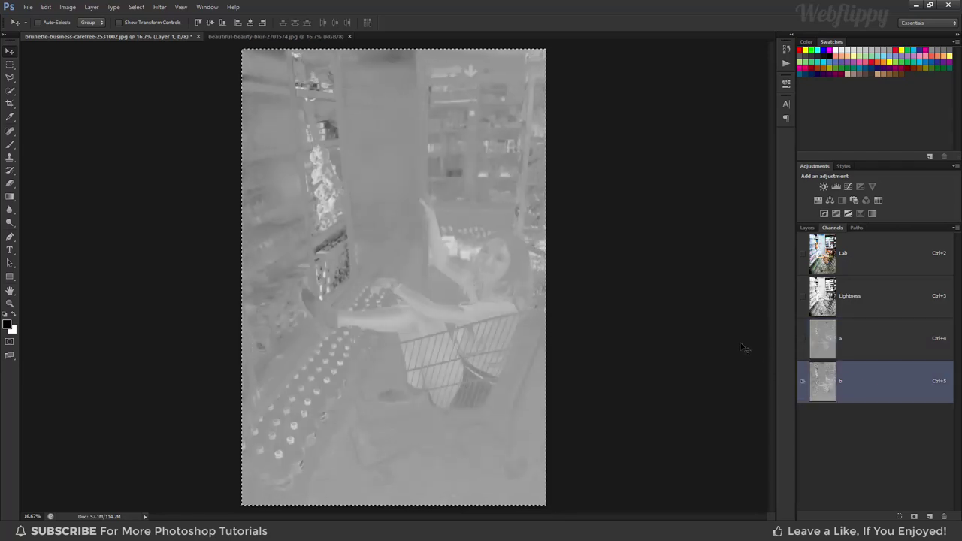
key("ctrl+v")
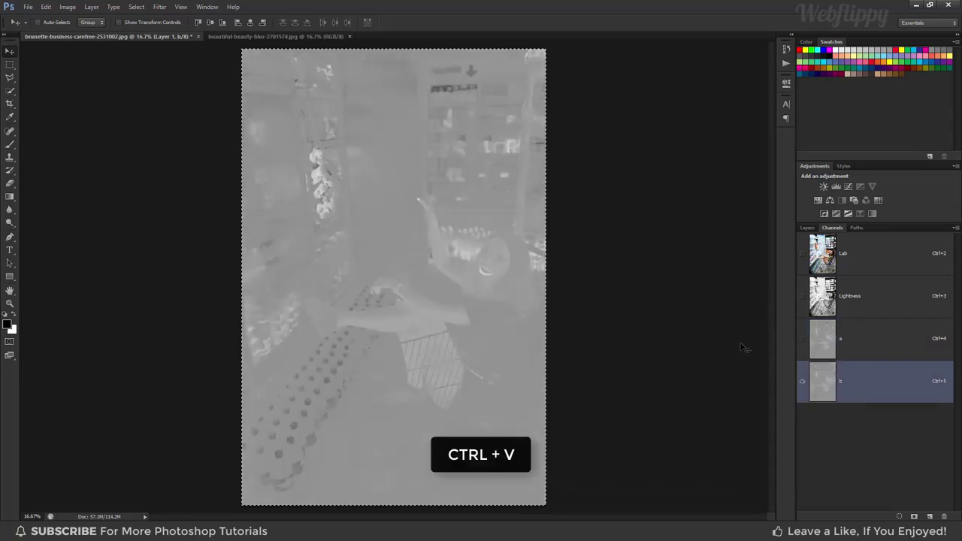
left_click(846, 263)
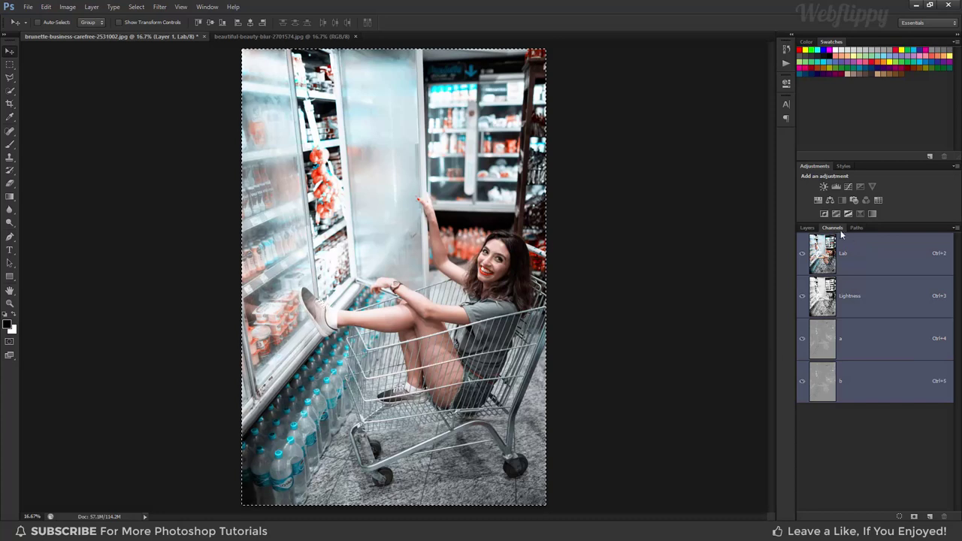
left_click(807, 227)
key("ctrl+d")
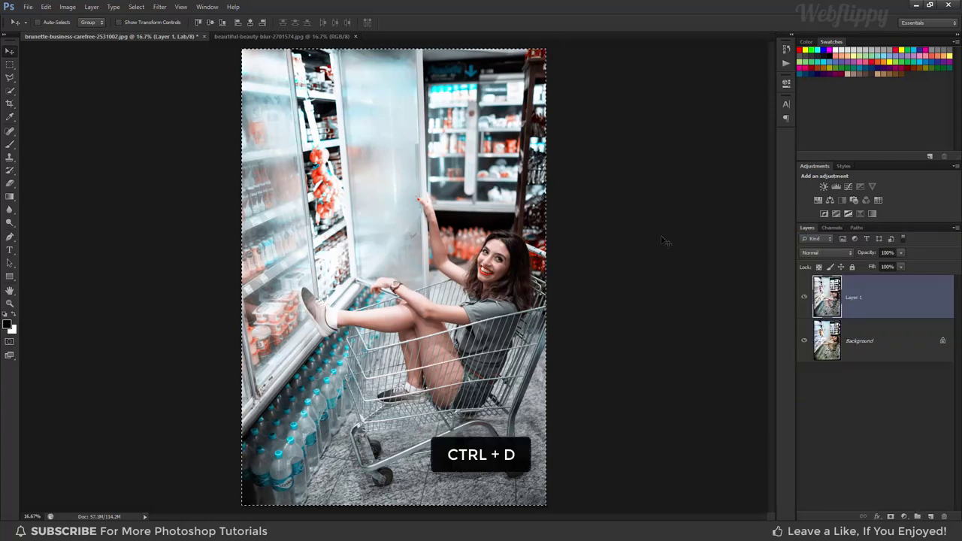
key("ctrl+d")
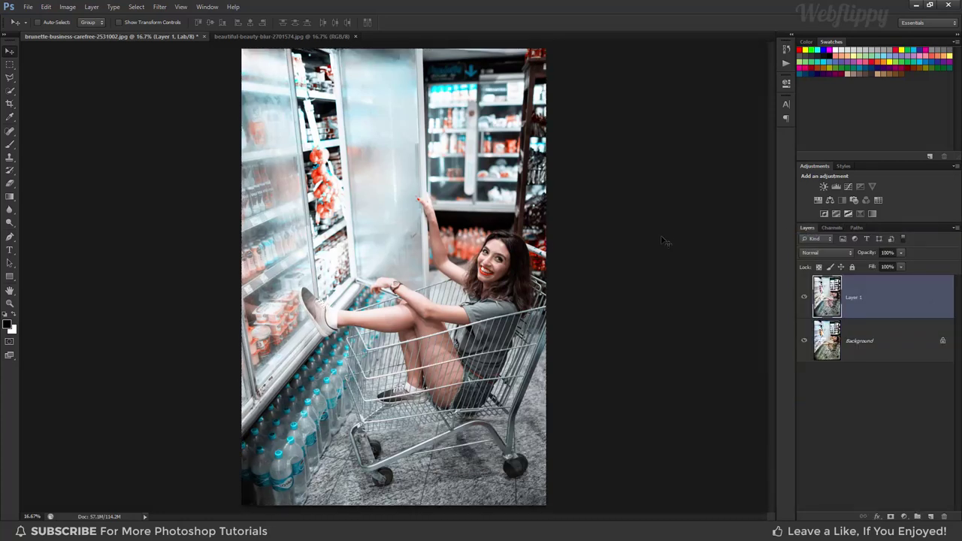
Convert back to RGB Color without flattening, then toggle Layer 1 to compare with the original.
left_click(67, 8)
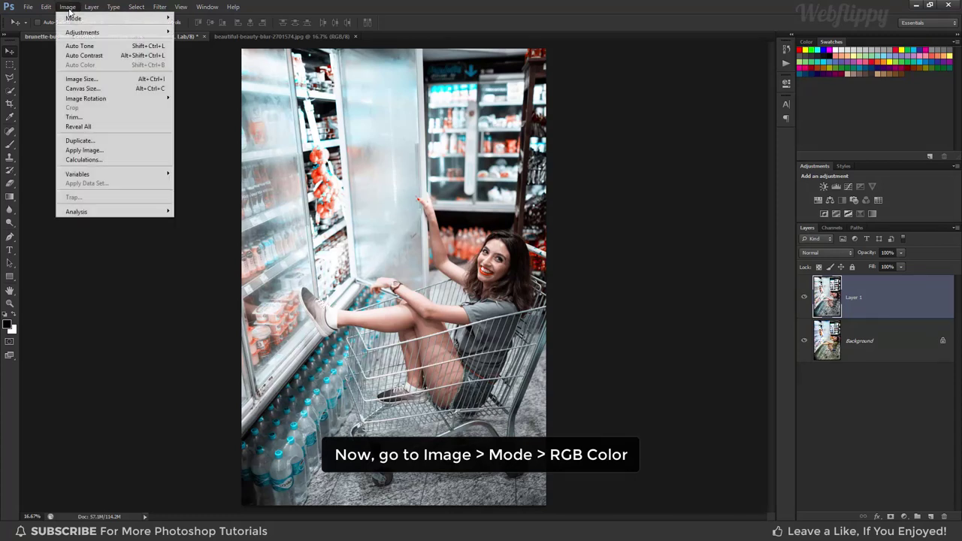
mouse_move(74, 18)
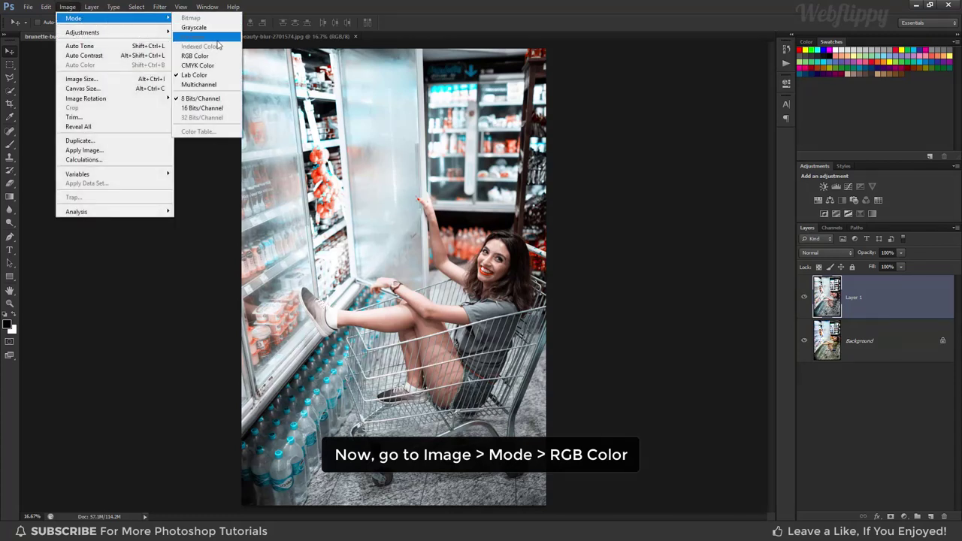
left_click(194, 55)
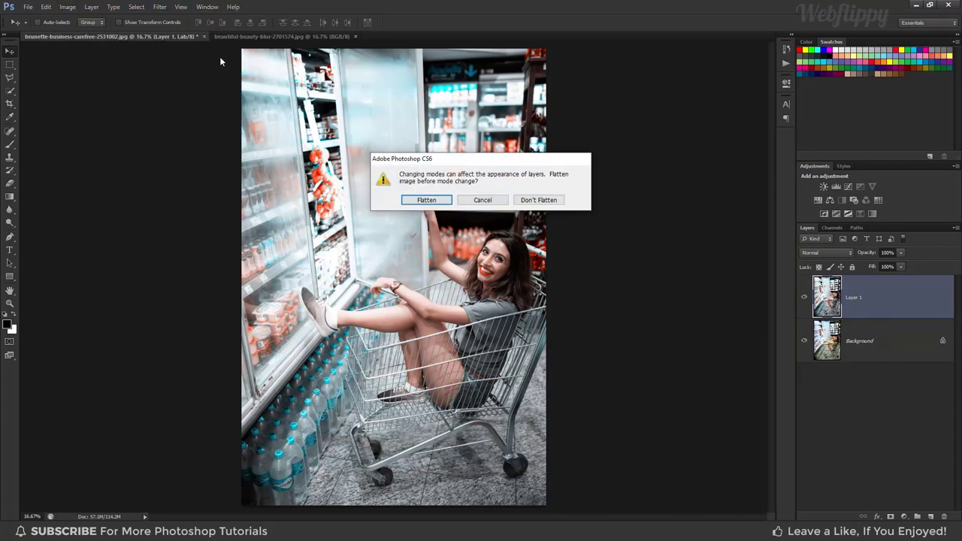
left_click(538, 200)
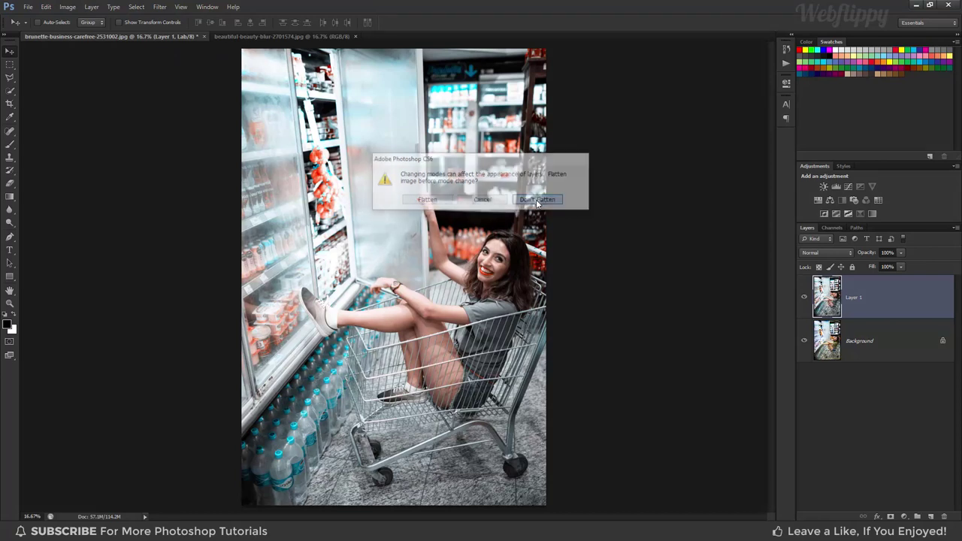
left_click(803, 298)
left_click(803, 299)
left_click(802, 299)
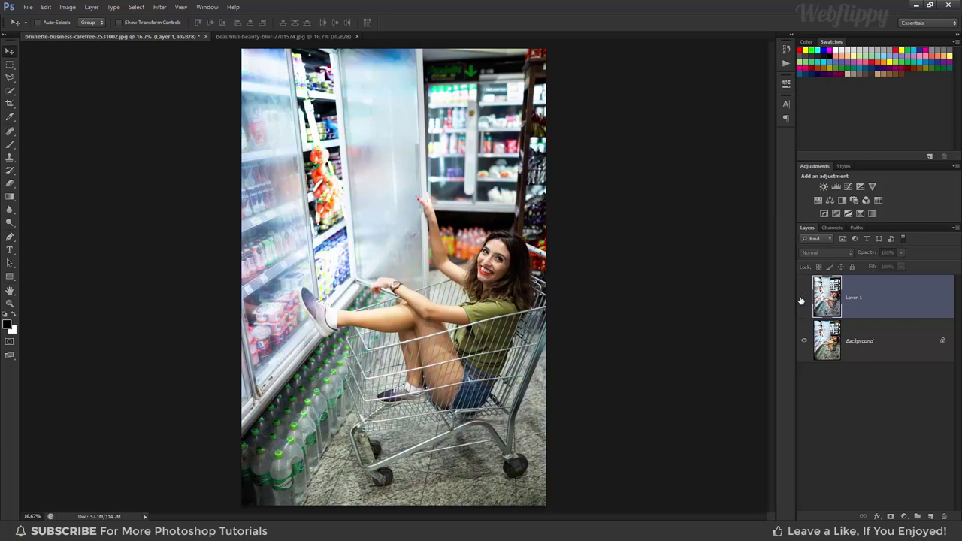
left_click(803, 298)
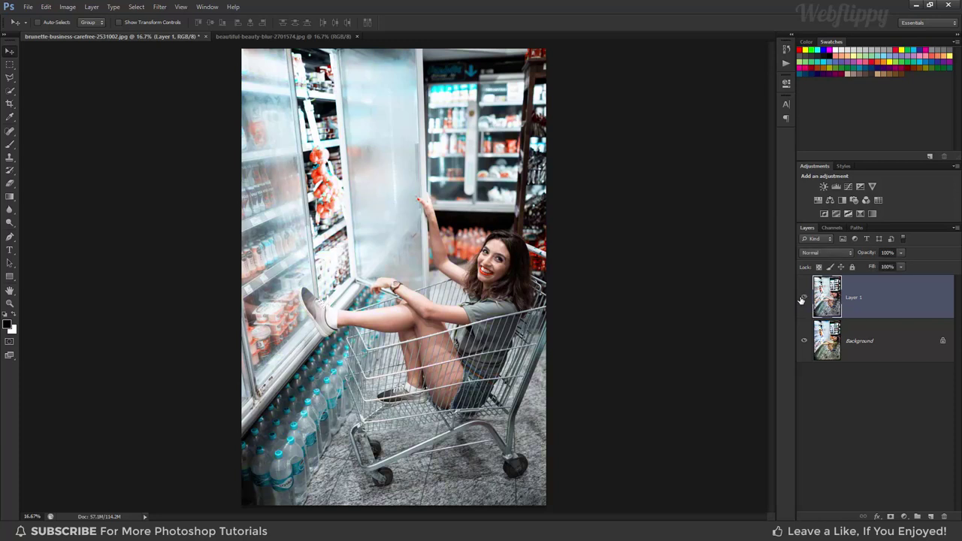
Add a Selective Color adjustment layer, removing all cyan from Reds and adding yellow.
left_click(903, 517)
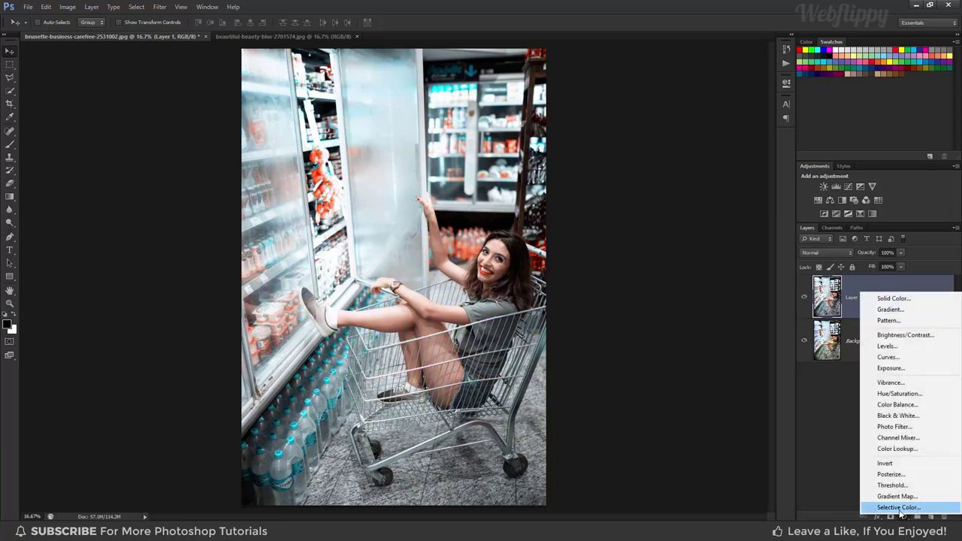
left_click(899, 508)
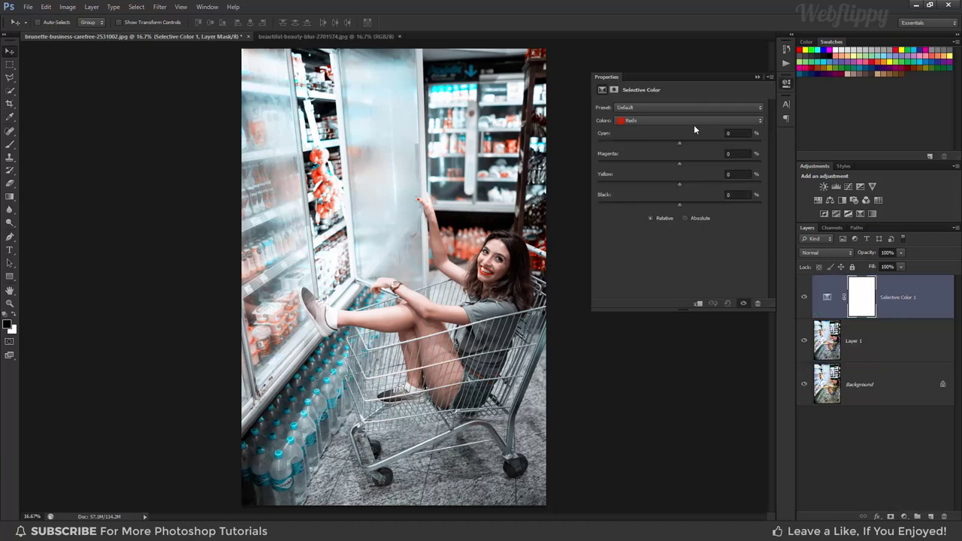
left_click(692, 121)
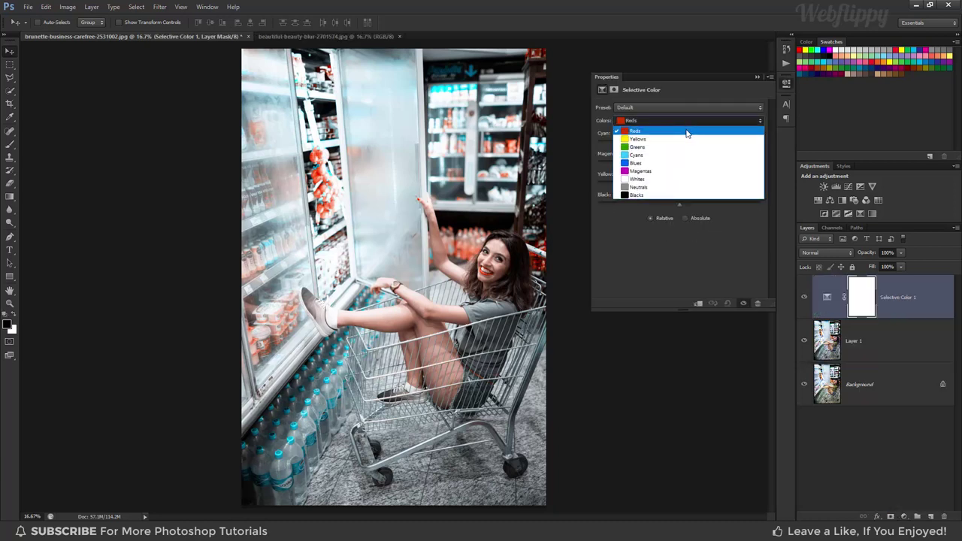
left_click(686, 132)
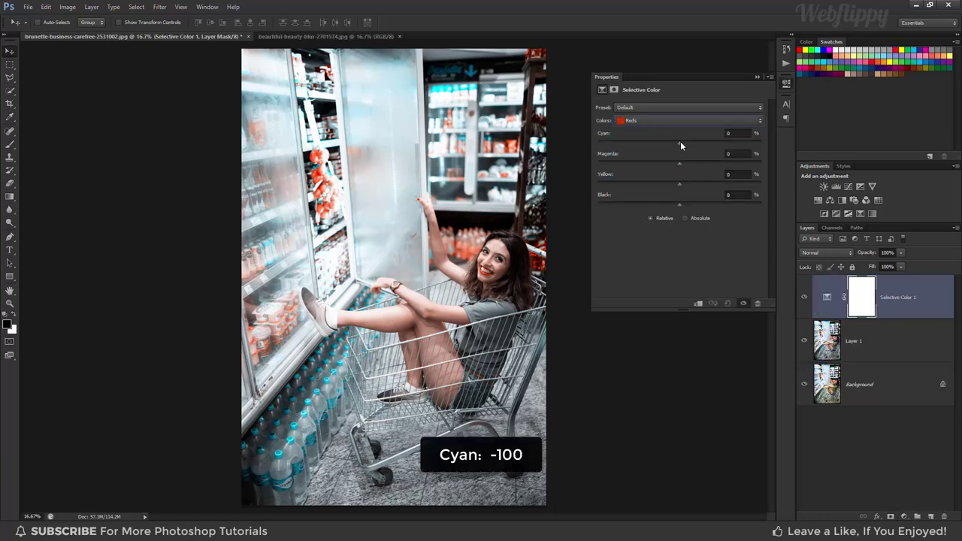
left_click_drag(680, 143, 594, 150)
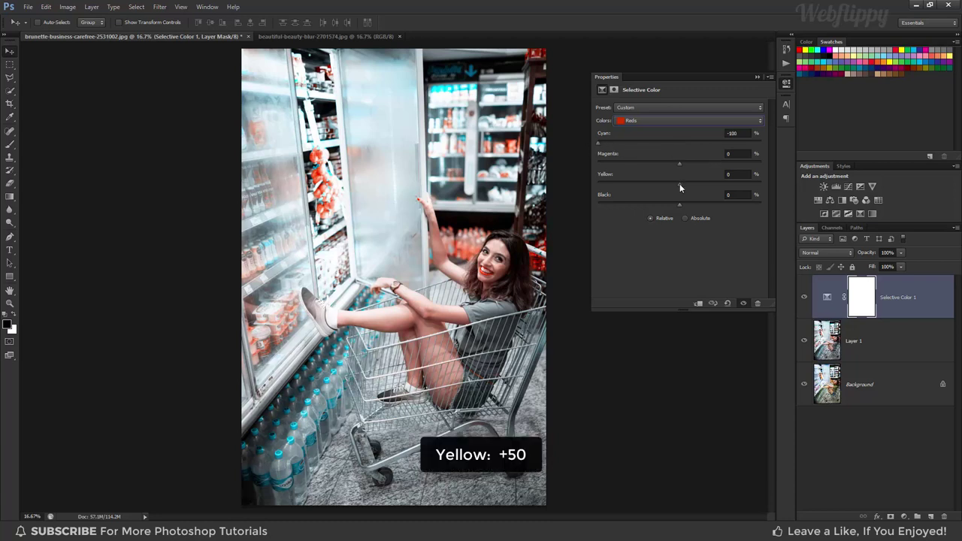
left_click_drag(680, 184, 717, 183)
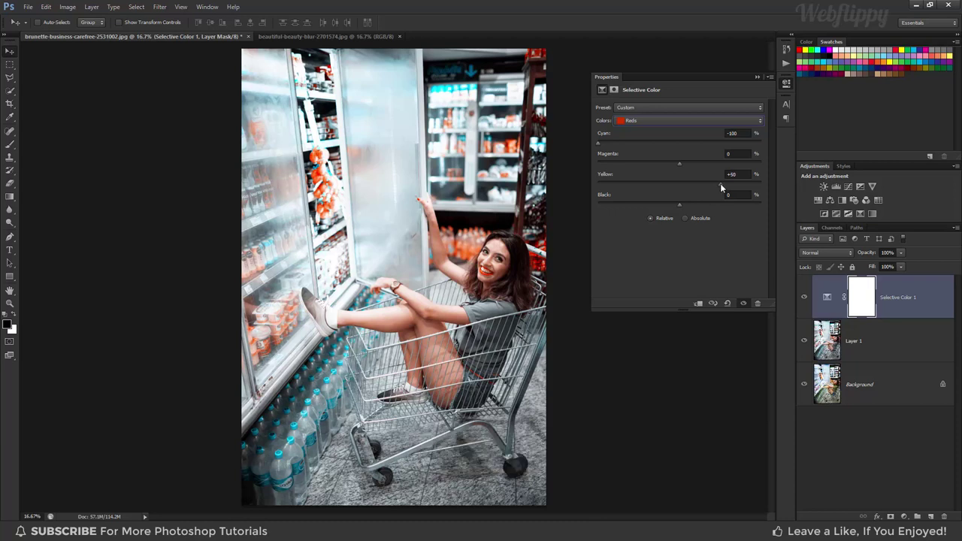
Push Cyans' cyan to maximum and give Neutrals about +10 cyan.
left_click(669, 122)
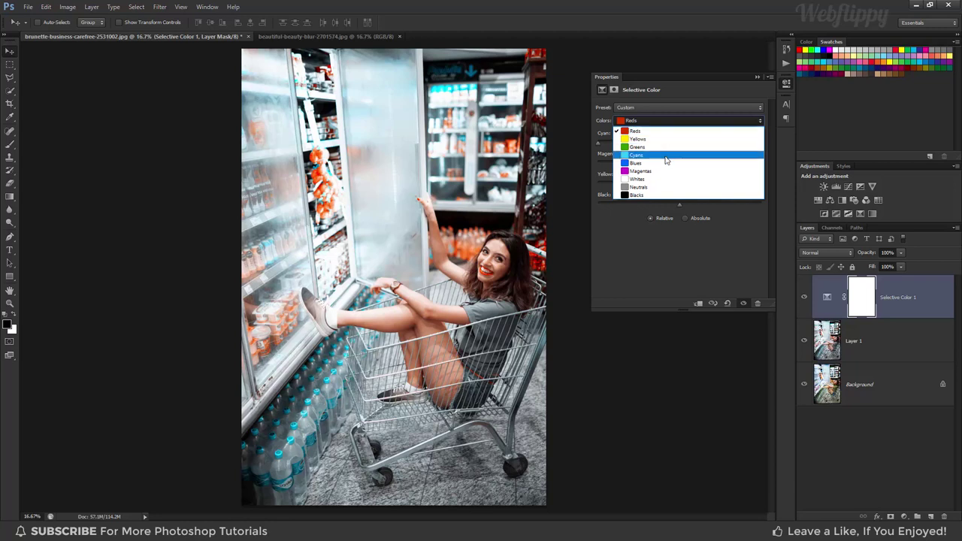
left_click(666, 155)
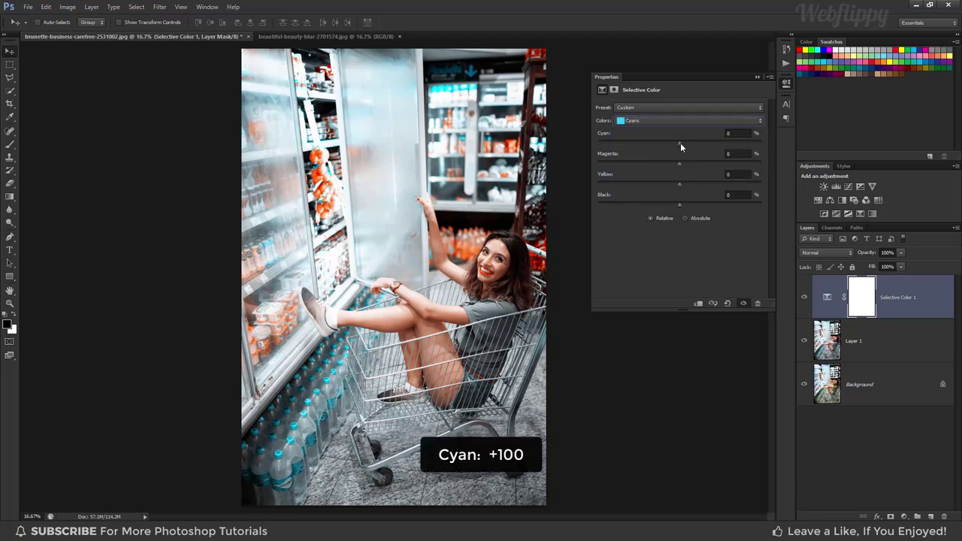
left_click_drag(681, 143, 756, 142)
left_click(666, 121)
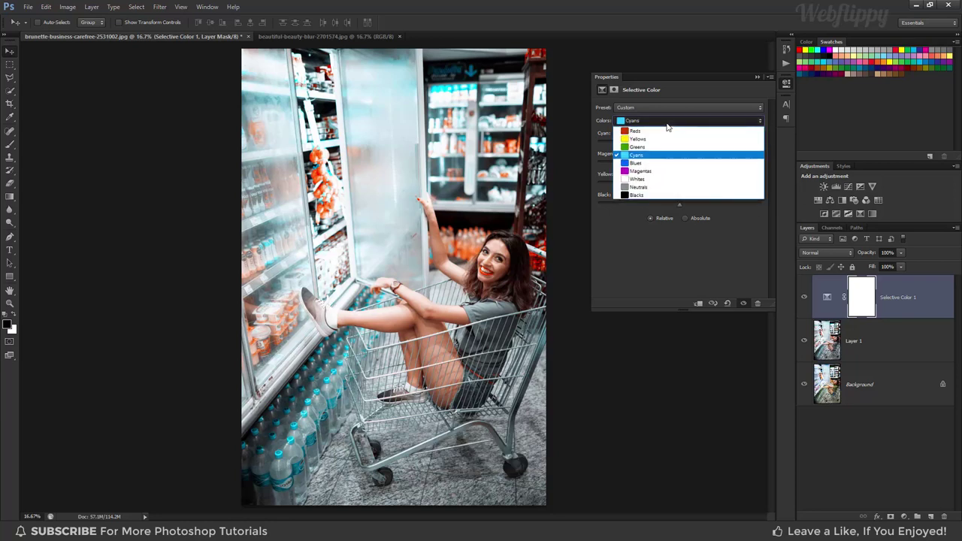
left_click(656, 191)
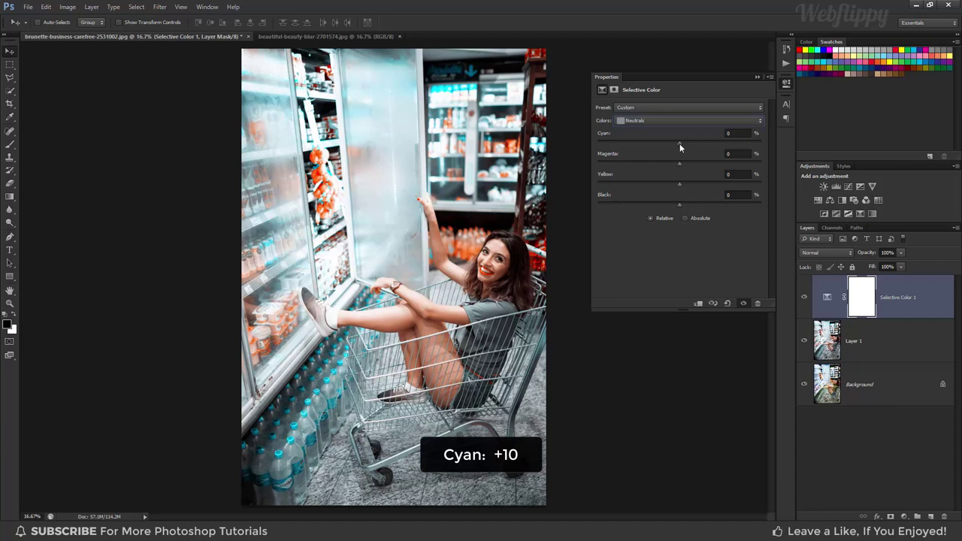
left_click_drag(679, 143, 687, 143)
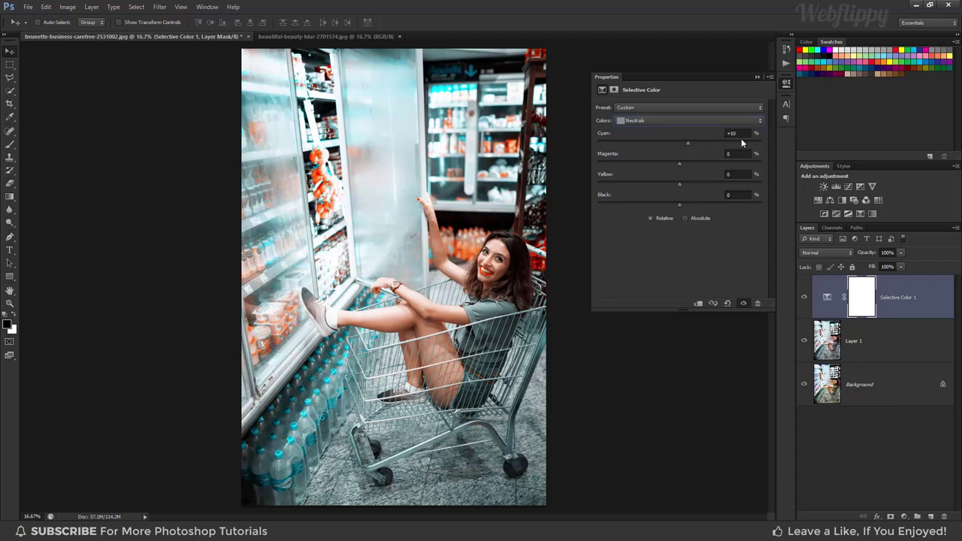
Set Blacks to cyan -5, magenta +5, yellow +5 and black -15.
left_click(660, 120)
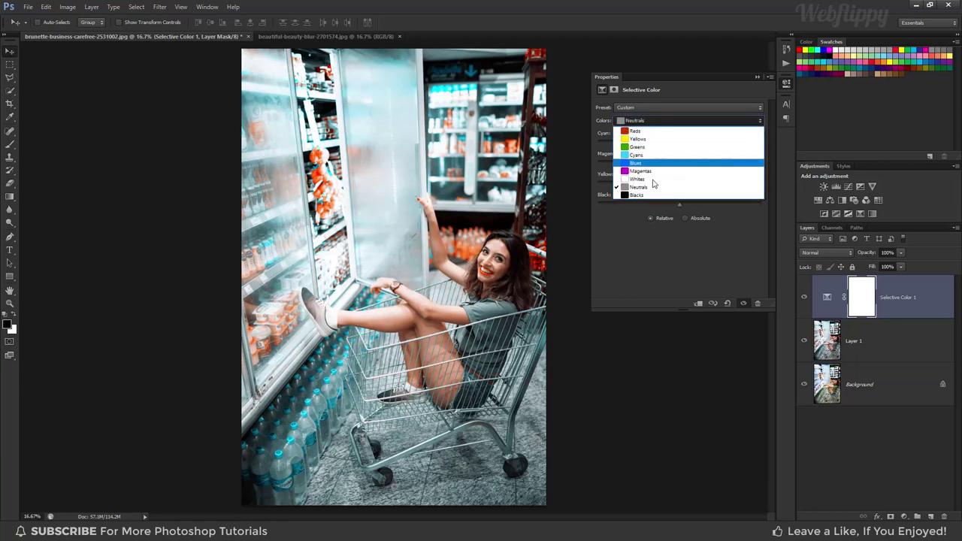
left_click(650, 196)
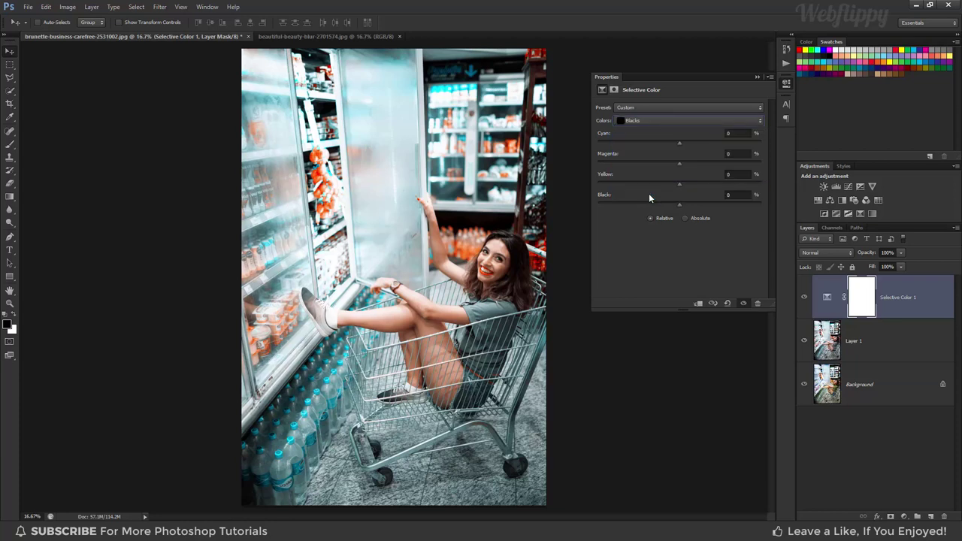
left_click(735, 133)
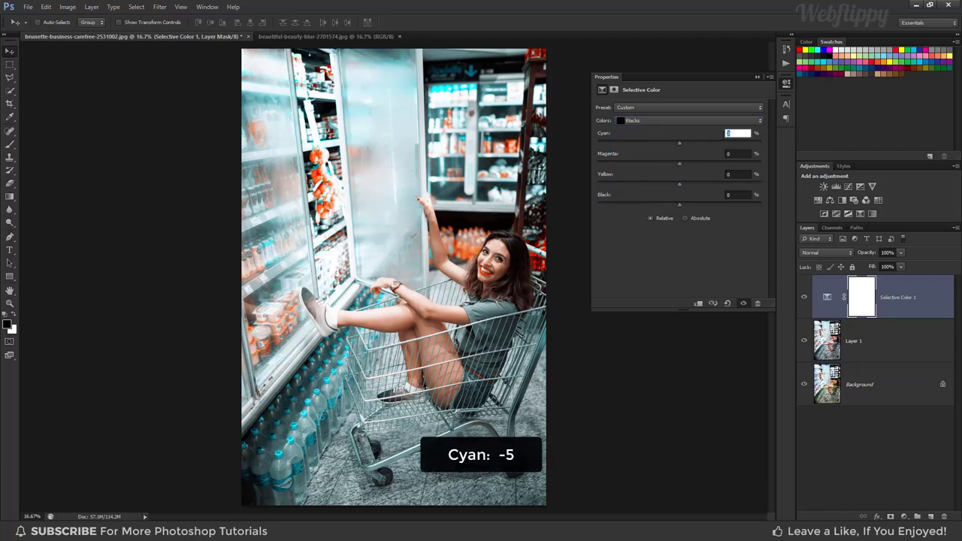
type("-5")
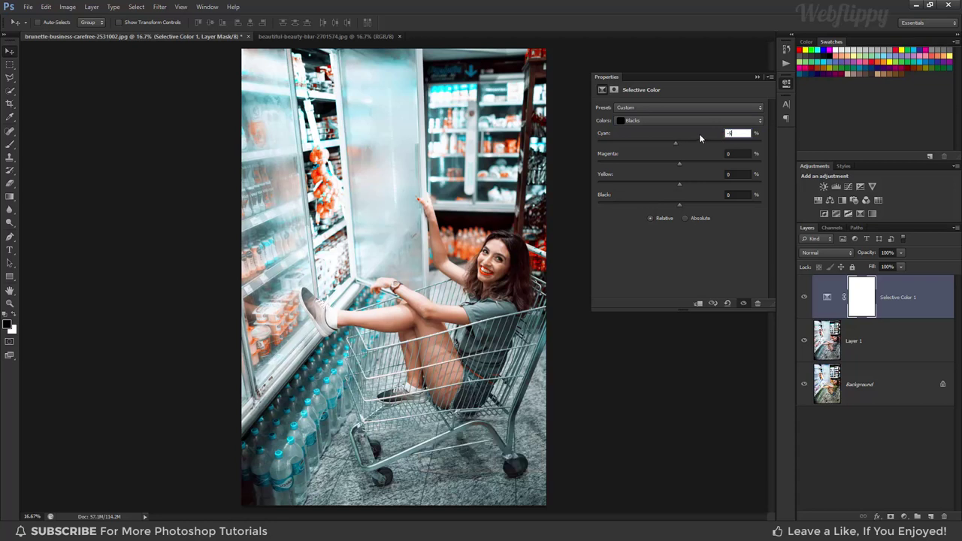
key("Return")
left_click(737, 154)
type("5")
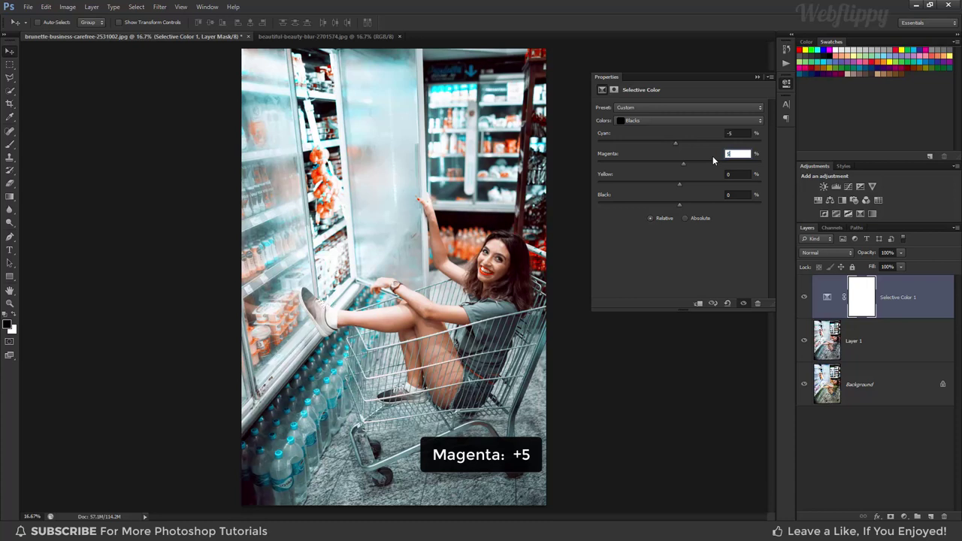
key("Return")
left_click(736, 174)
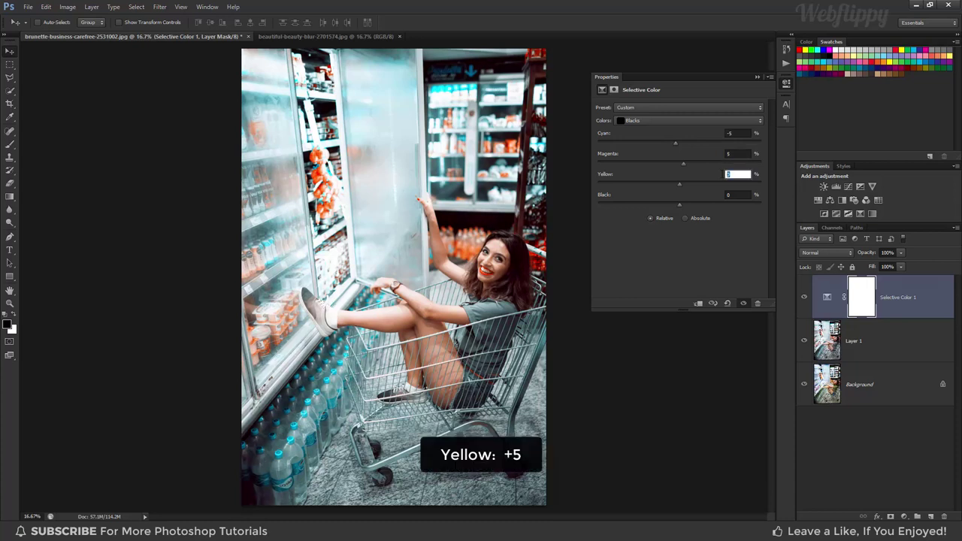
type("5")
key("Return")
left_click(732, 195)
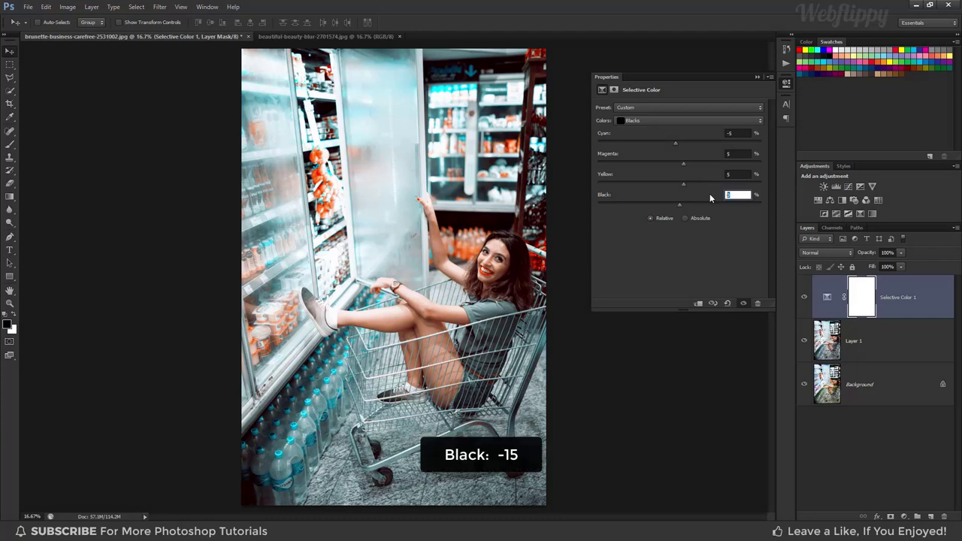
type("-15")
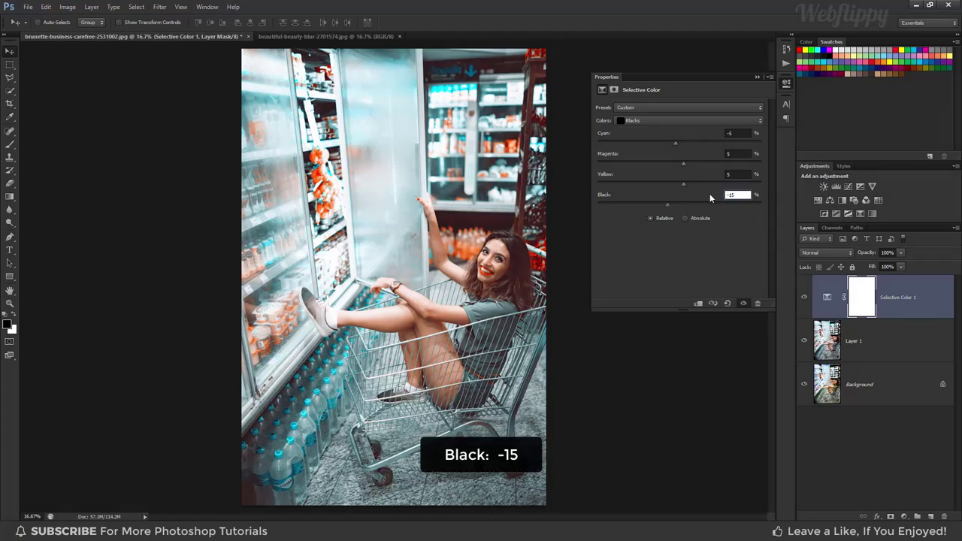
key("Return")
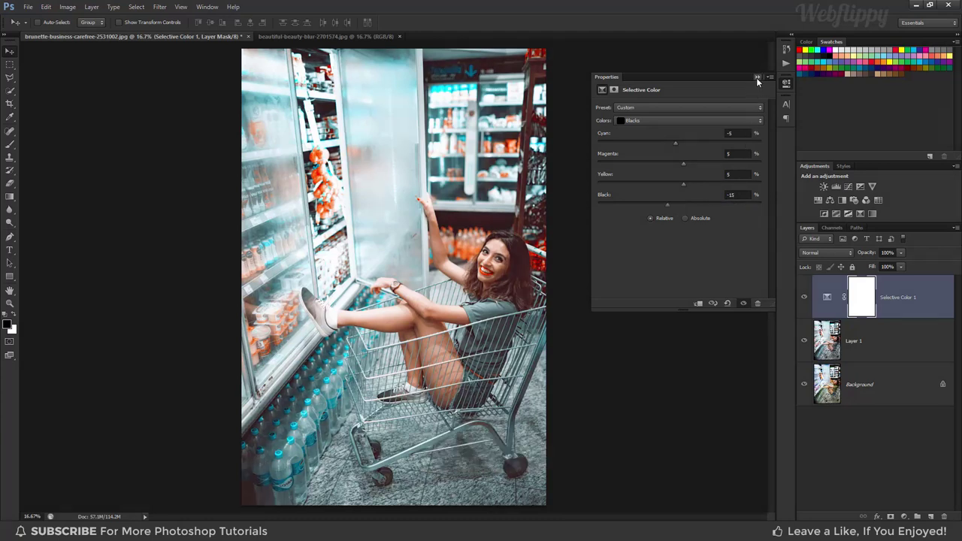
Collapse Properties and toggle Selective Color 1 and Layer 1 visibility to compare before and after.
left_click(757, 77)
left_click(802, 298)
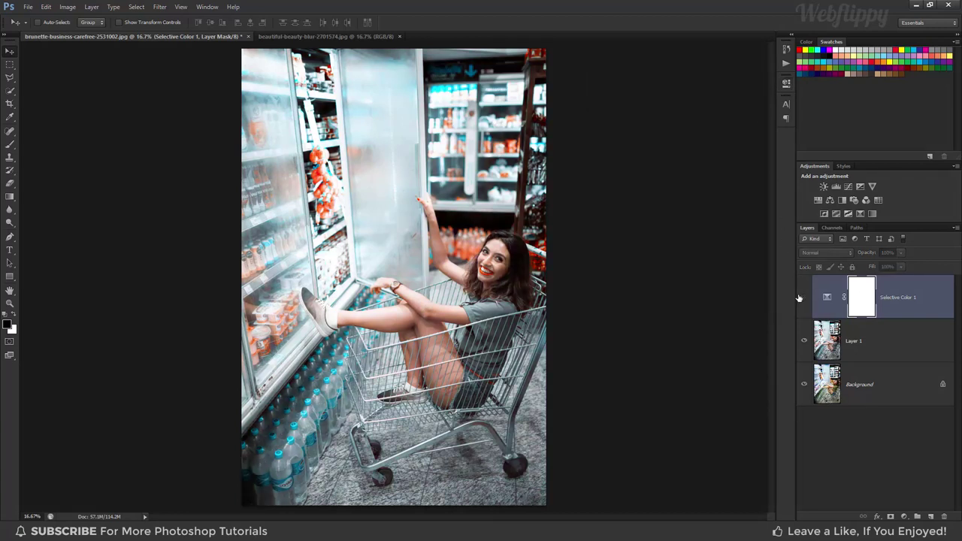
left_click(802, 298)
left_click(802, 298)
left_click(802, 297)
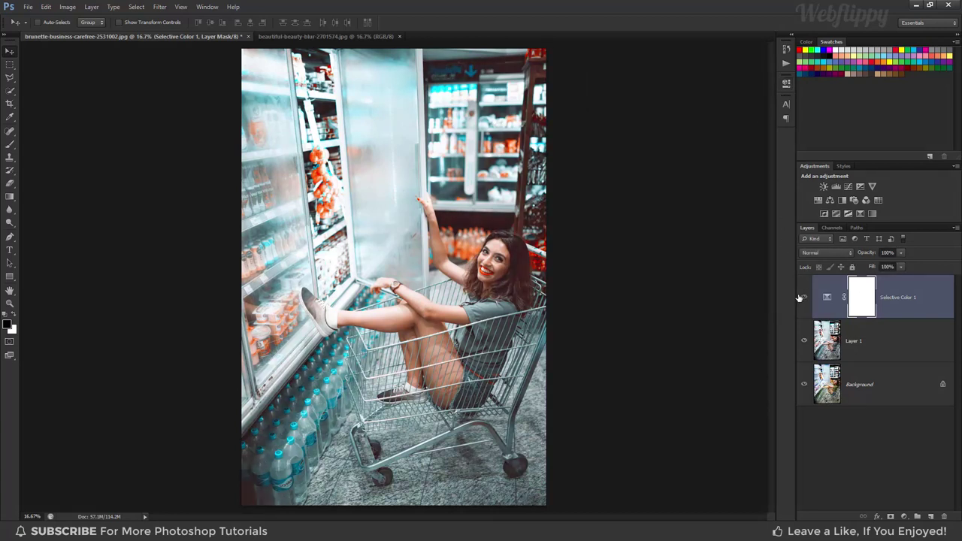
left_click(803, 385, "alt")
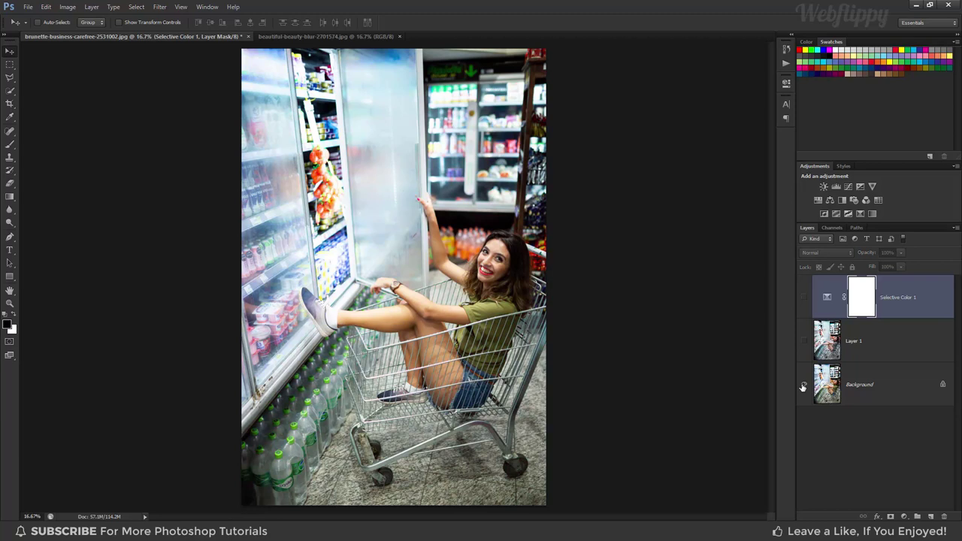
left_click(803, 385, "alt")
left_click(802, 385, "alt")
left_click(803, 386, "alt")
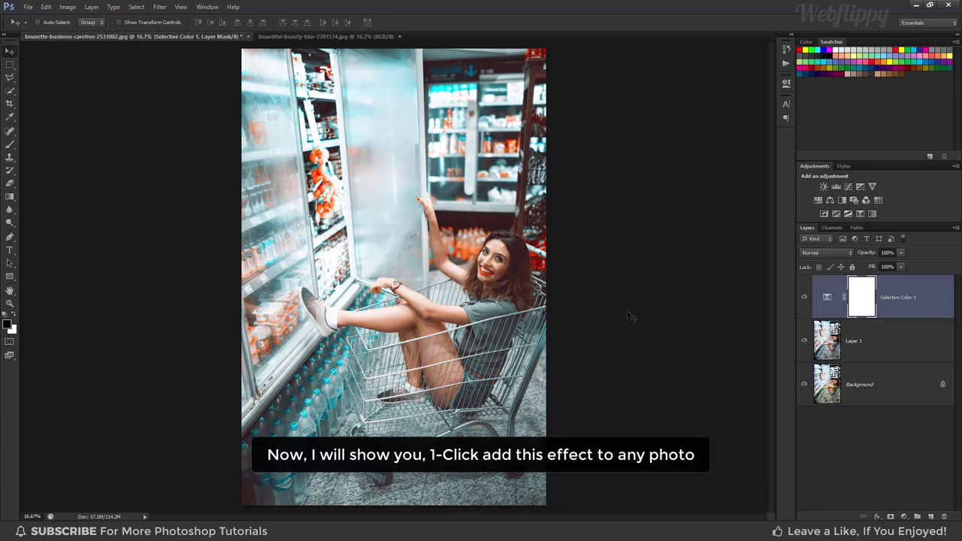
On the portrait, load the Webflippy Teal & Orange Color Grade ATN file into the Actions panel.
left_click(363, 37)
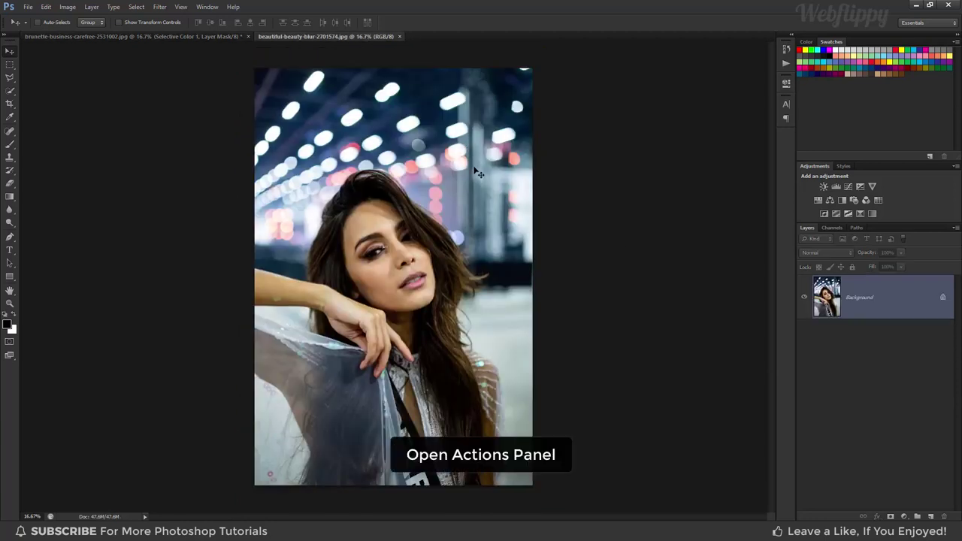
left_click(207, 7)
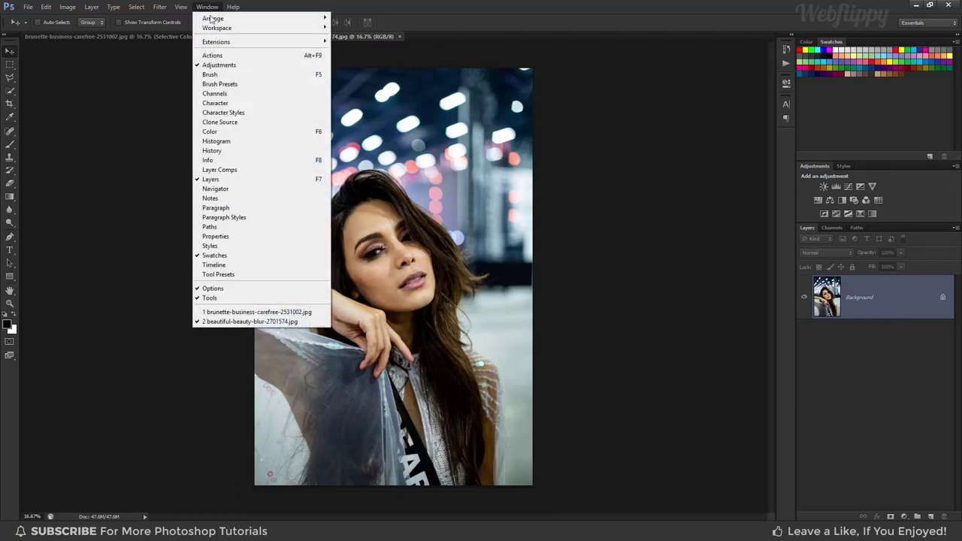
left_click(212, 56)
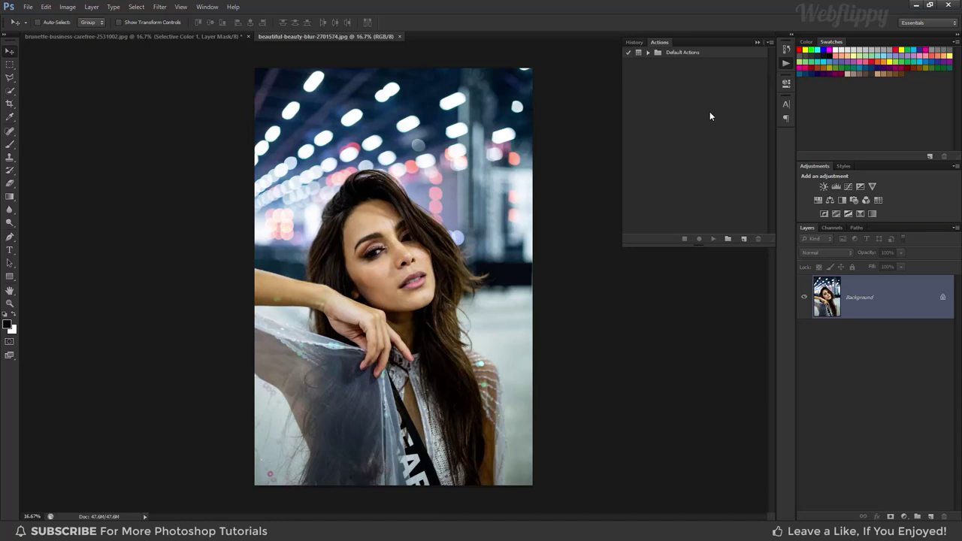
left_click(770, 42)
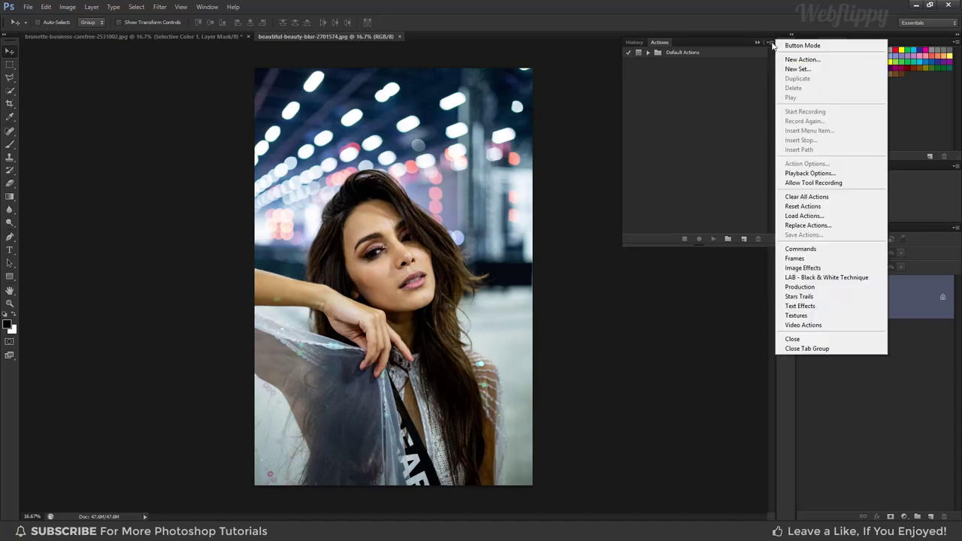
left_click(825, 220)
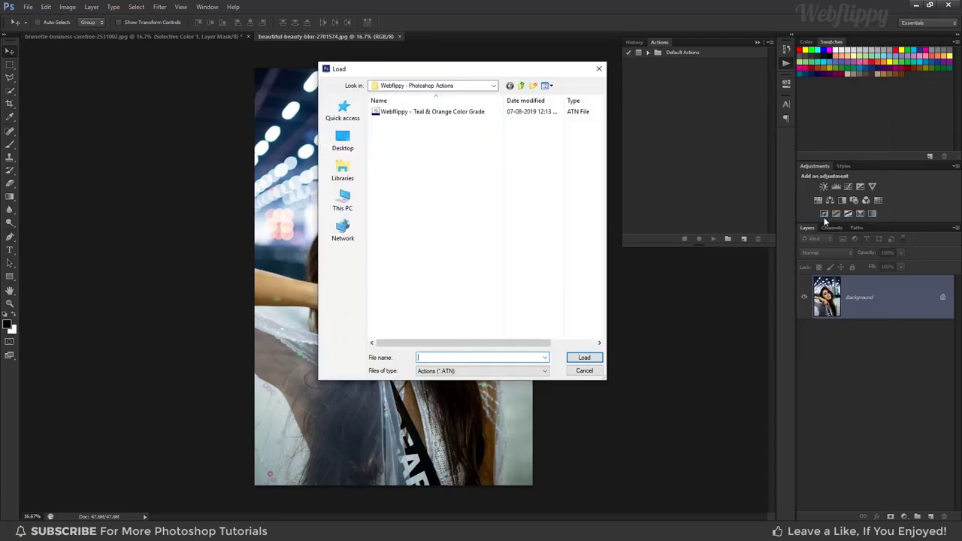
left_click(457, 113)
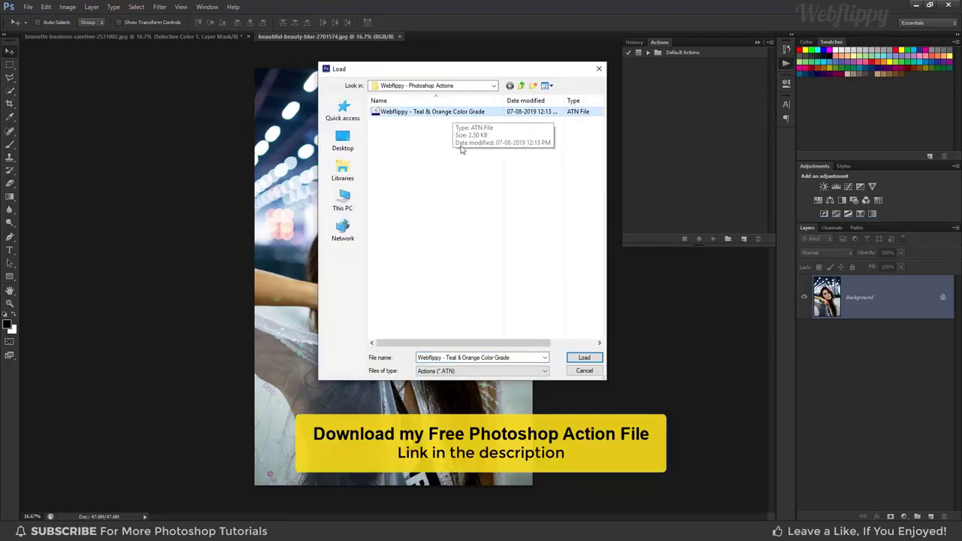
left_click(571, 359)
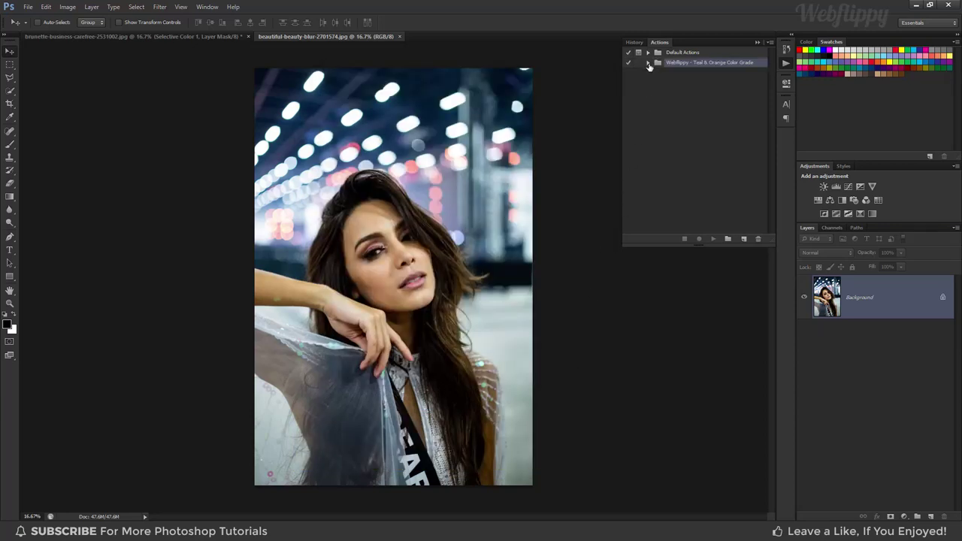
left_click(648, 63)
Play the CLICK HERE & PLAY IT action on the portrait, then collapse the Actions panel.
left_click(684, 75)
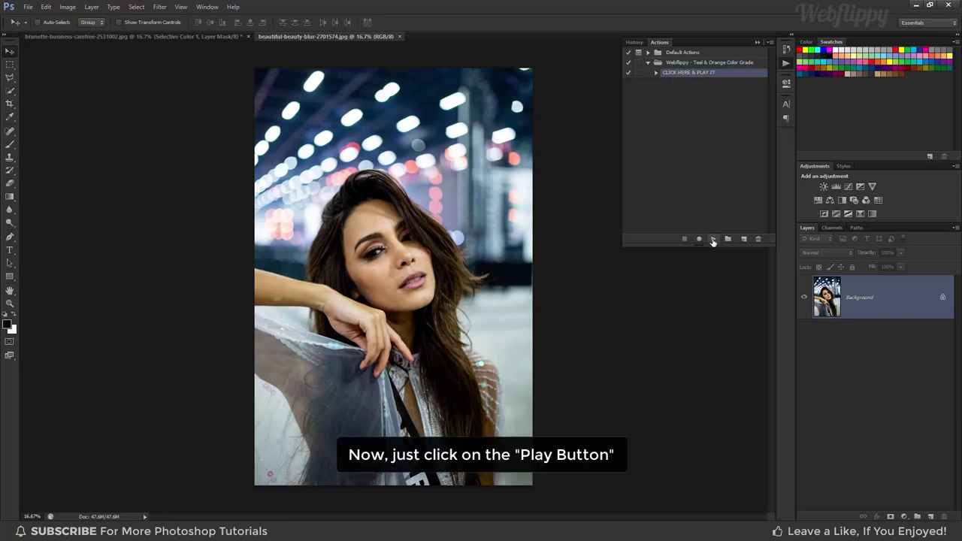
left_click(714, 239)
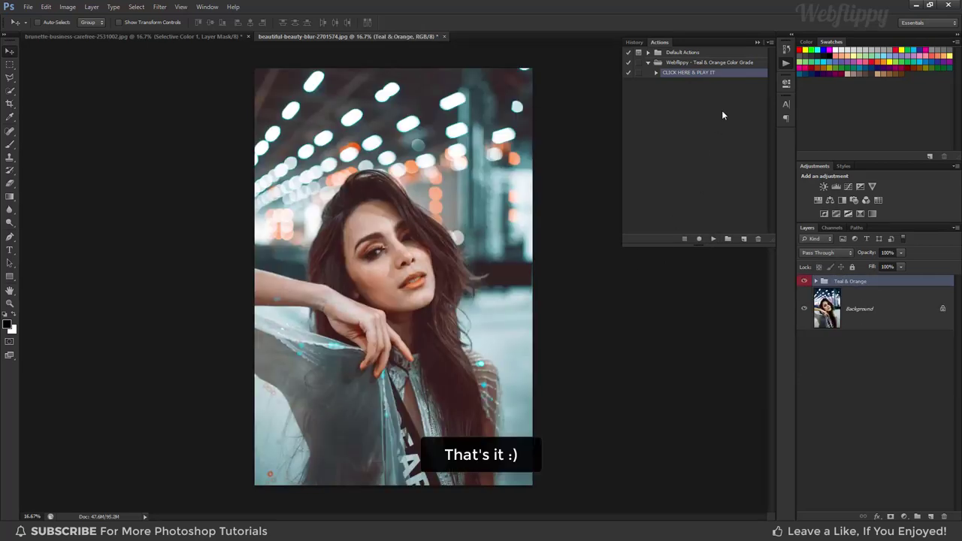
left_click(759, 43)
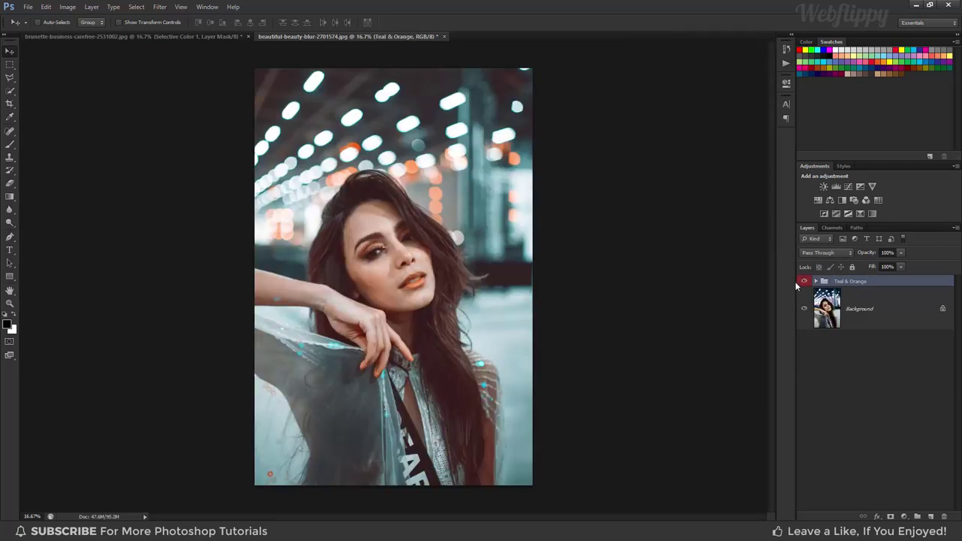
left_click(802, 282)
left_click(802, 283)
left_click(802, 283)
left_click(803, 282)
left_click(817, 282)
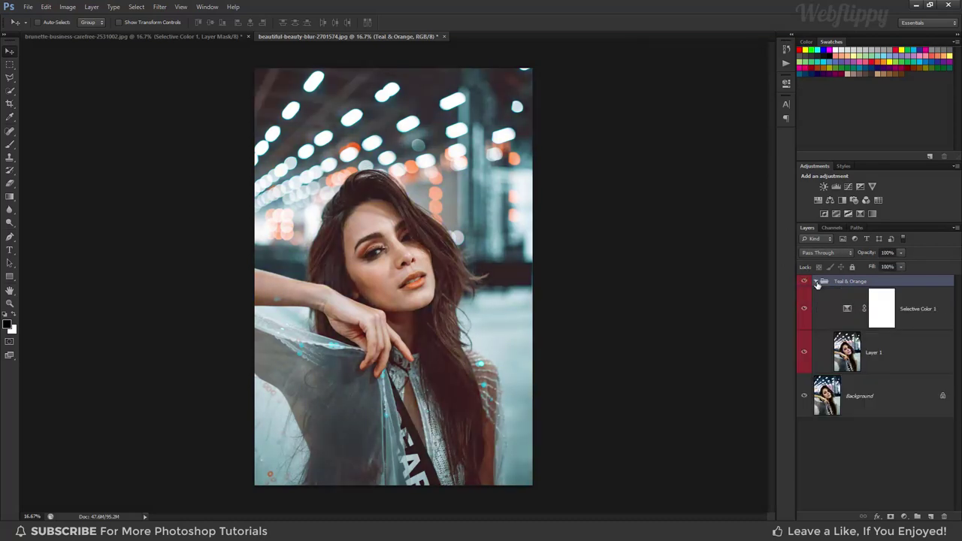
left_click(817, 282)
left_click(901, 253)
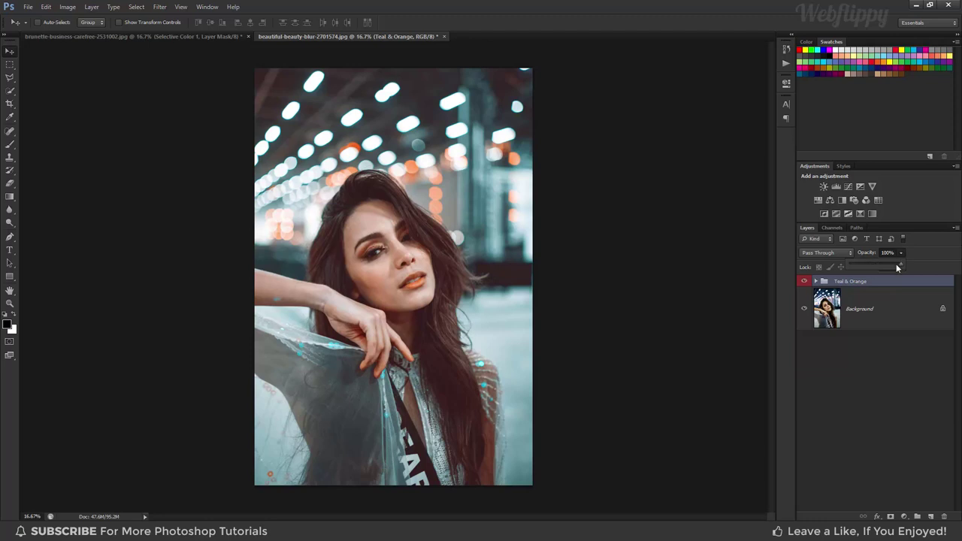
left_click_drag(896, 263, 868, 268)
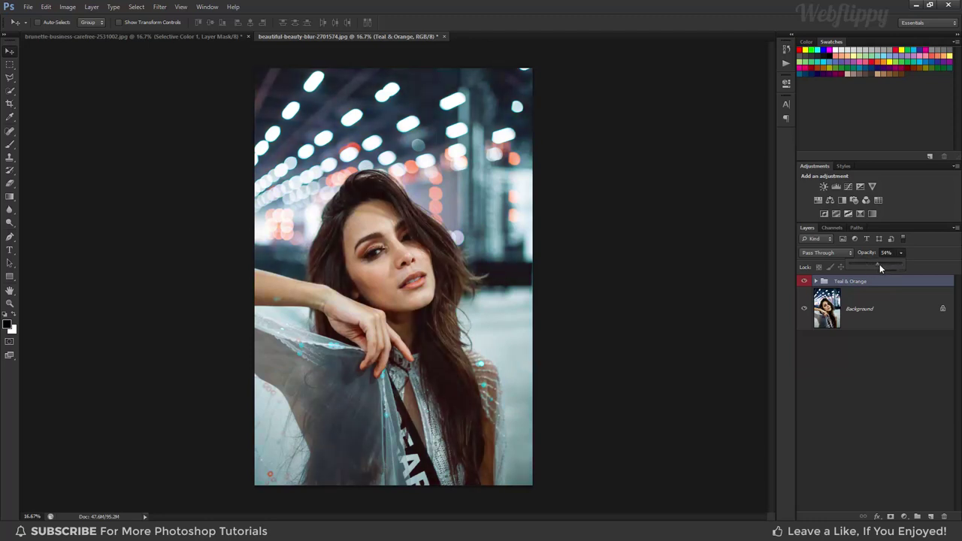
left_click(804, 281)
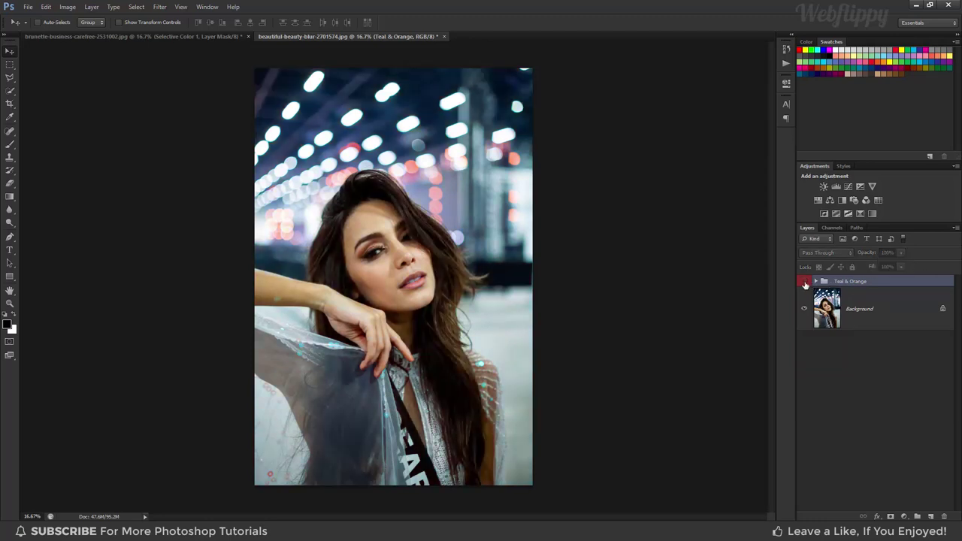
left_click(804, 282)
left_click(804, 282)
left_click(805, 282)
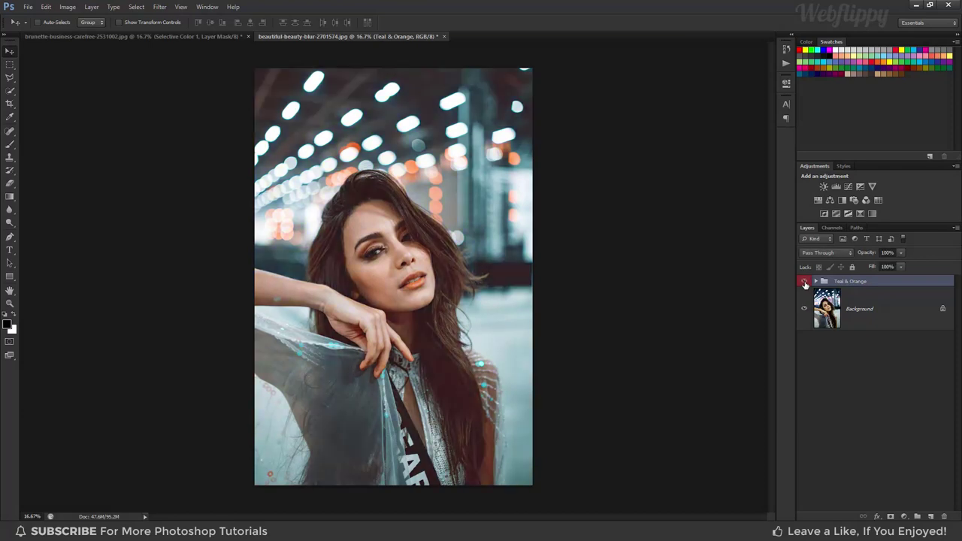